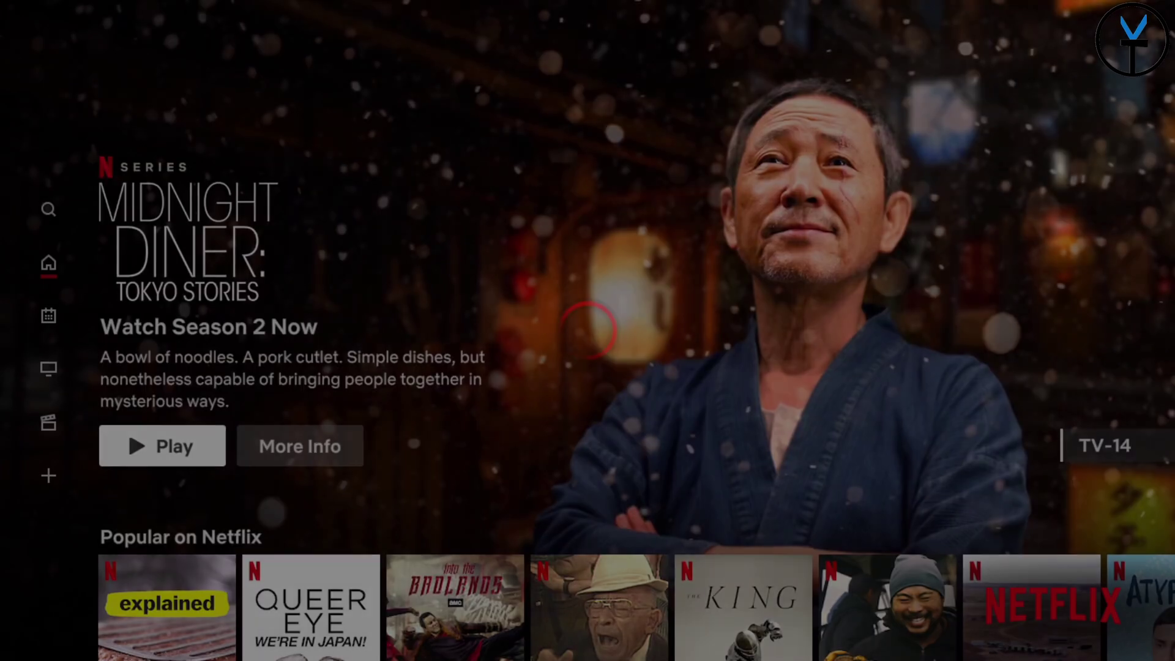
Step: Scroll down through the Popular on Netflix titles
key("Down")
key("Down")
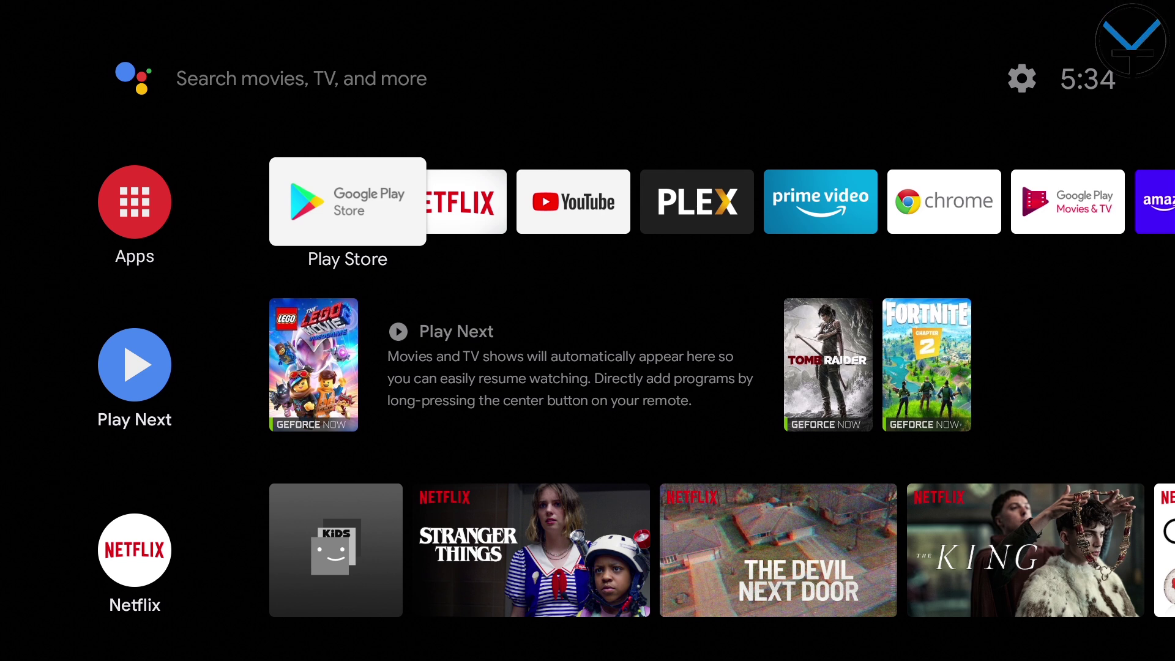
Step: Move right along the home apps row past Netflix and launch Button Mapper
key("Right")
key("Right")
key("Right")
key("Right")
key("Right")
key("Right")
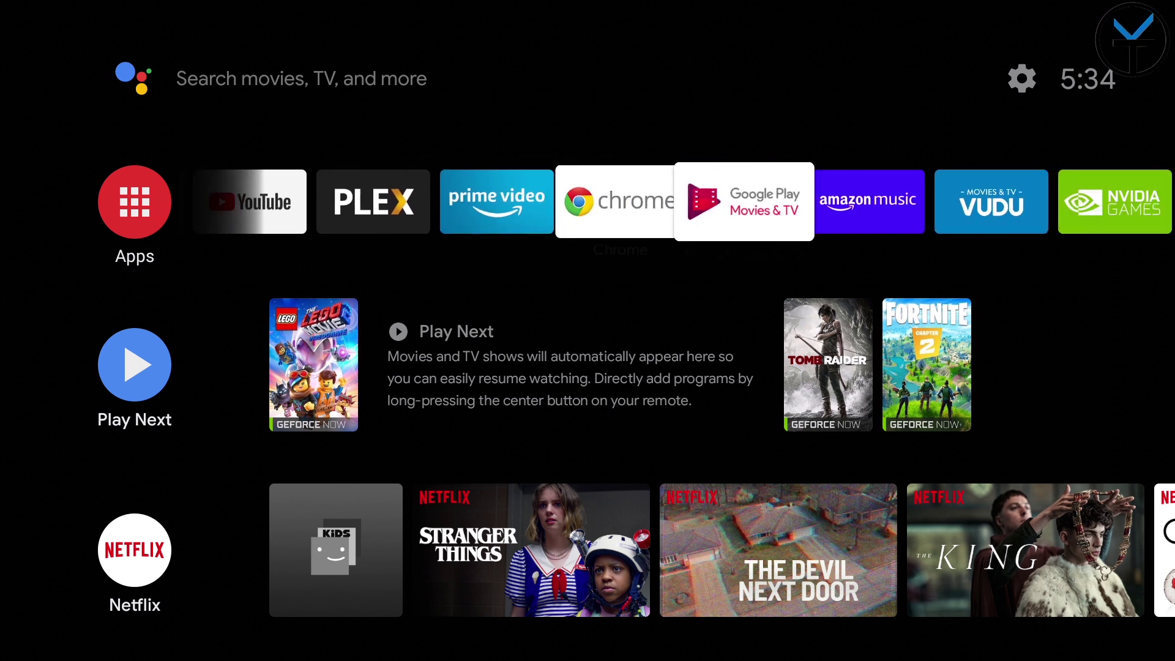
key("Right")
key("Right")
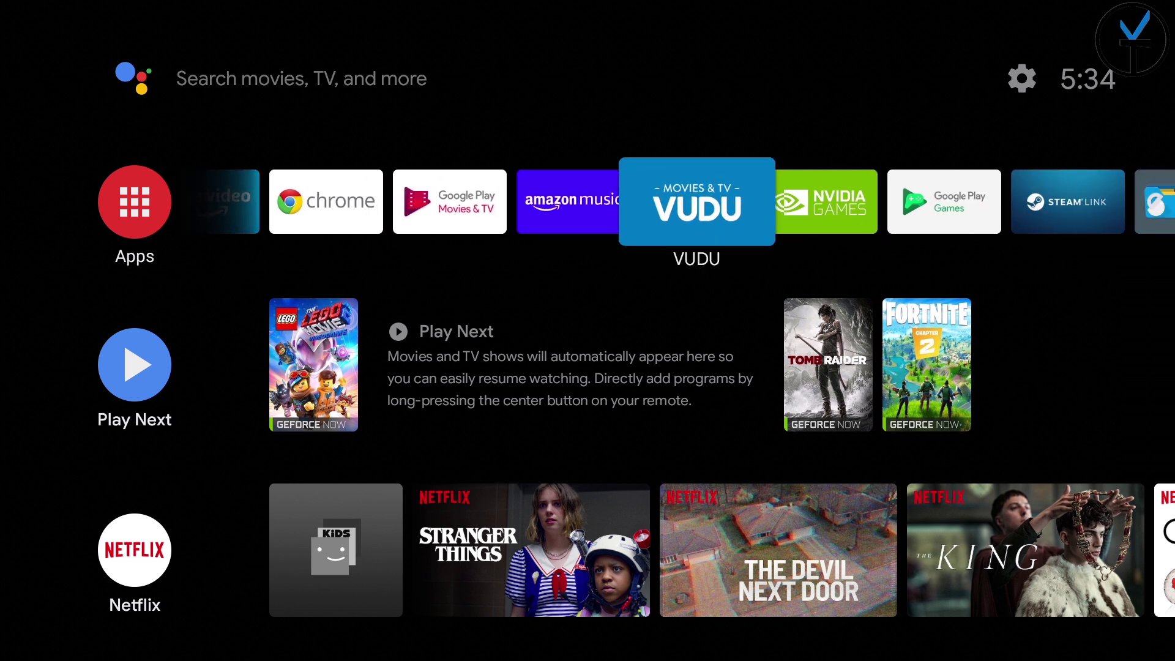
key("Right")
key("Right")
key("Right")
key("Right")
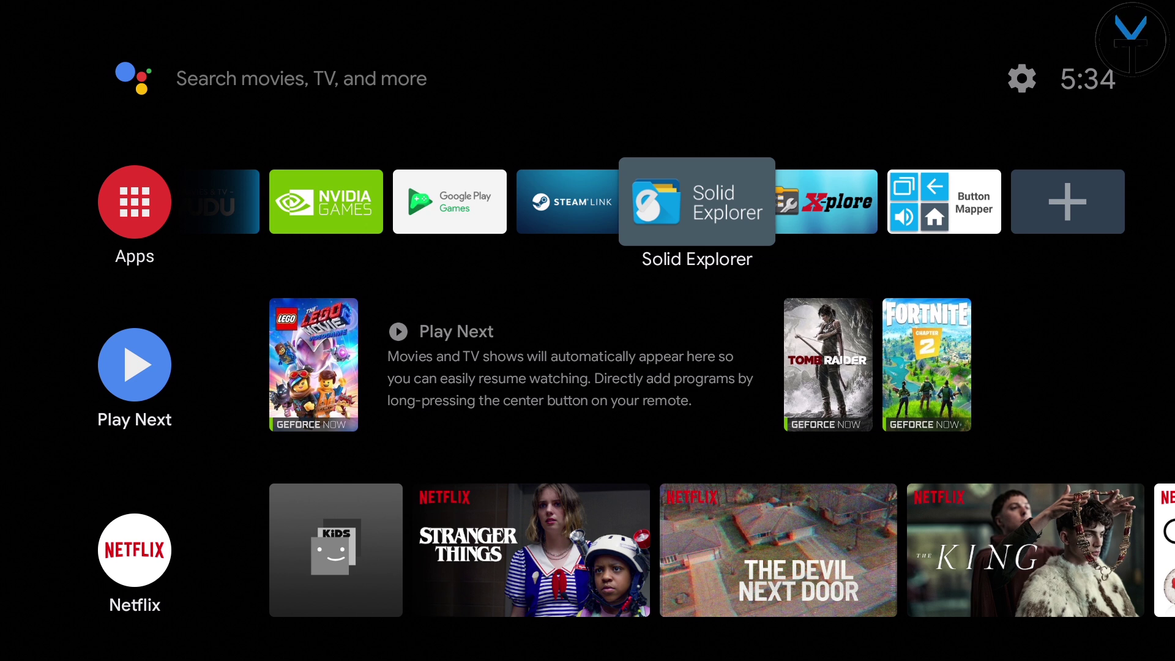
key("Right")
key("Right")
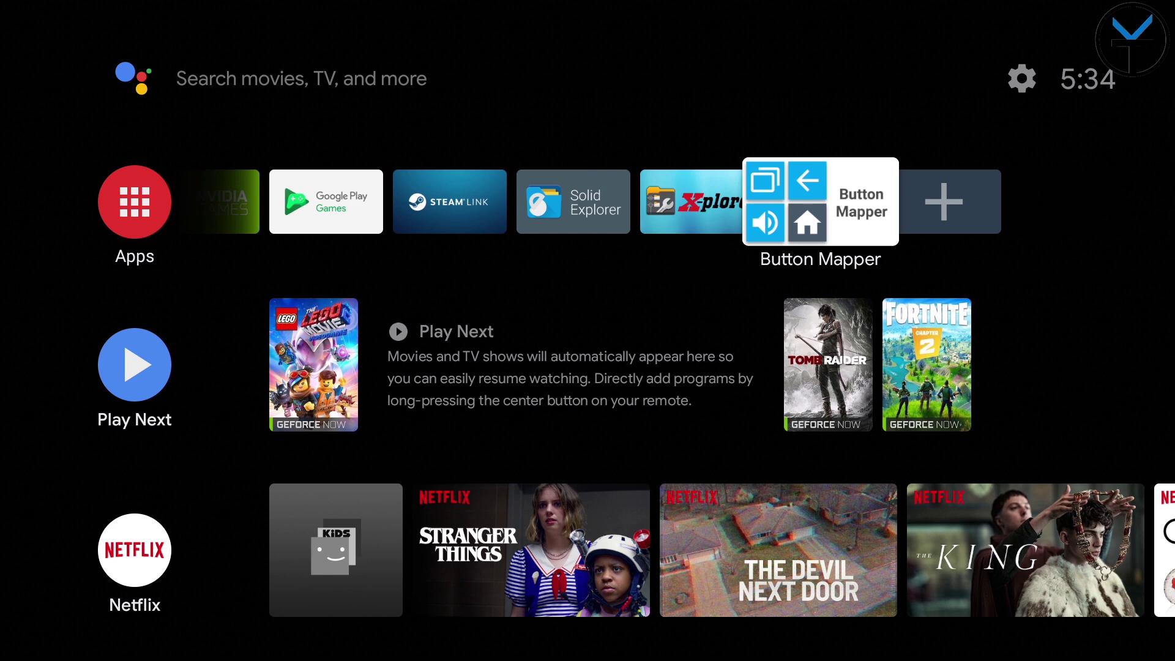
key("Return")
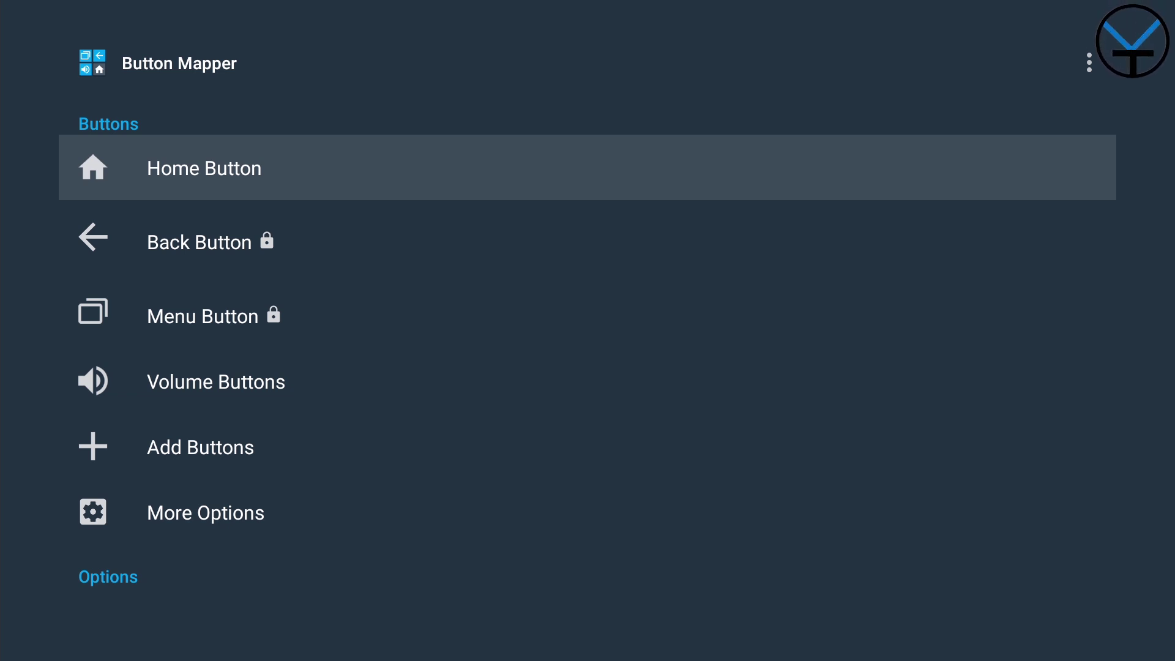
Step: Move down the Buttons list from Home Button past Volume Buttons to Add Buttons
key("Down")
key("Down")
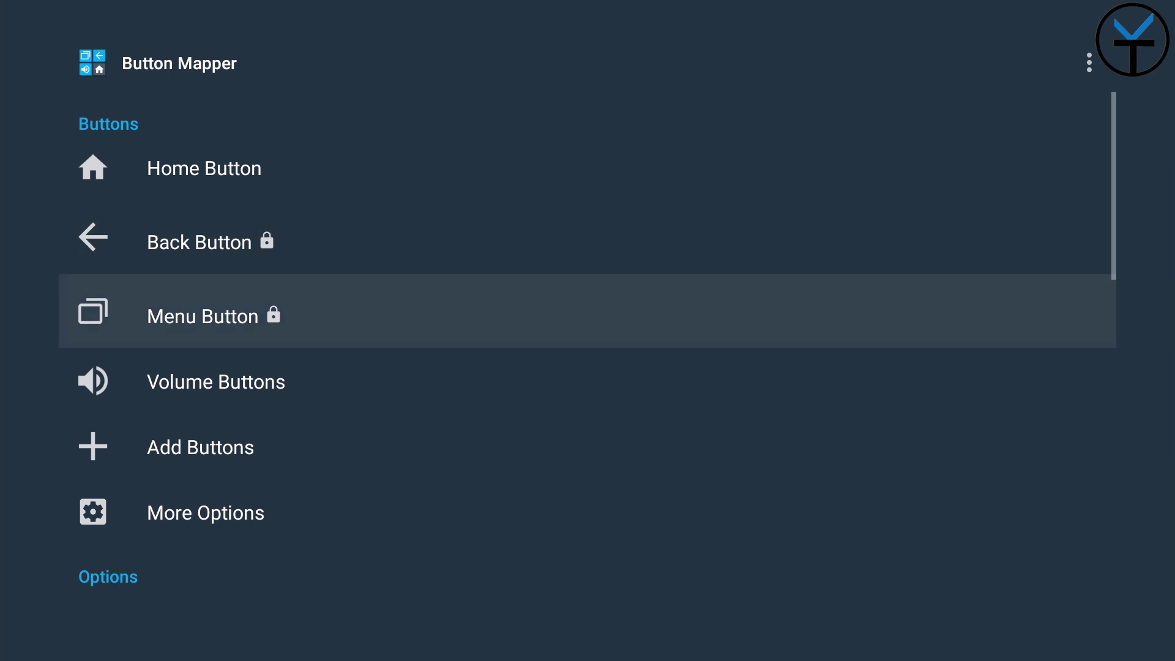
key("Up")
key("Up")
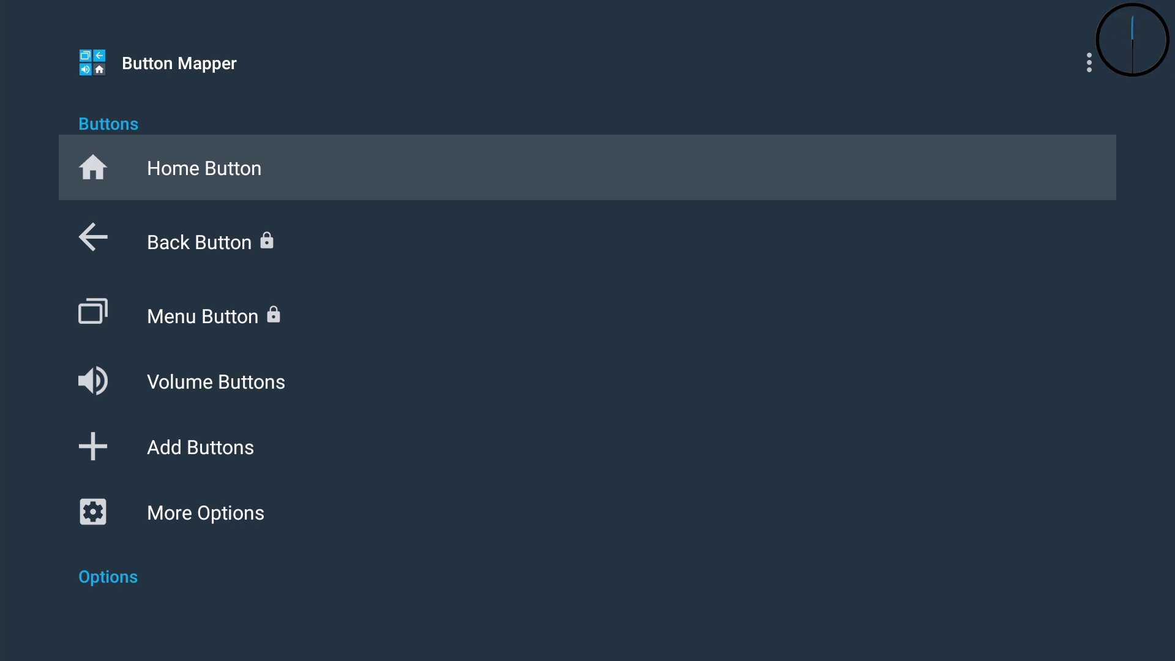
key("Down")
key("Down")
key("Down")
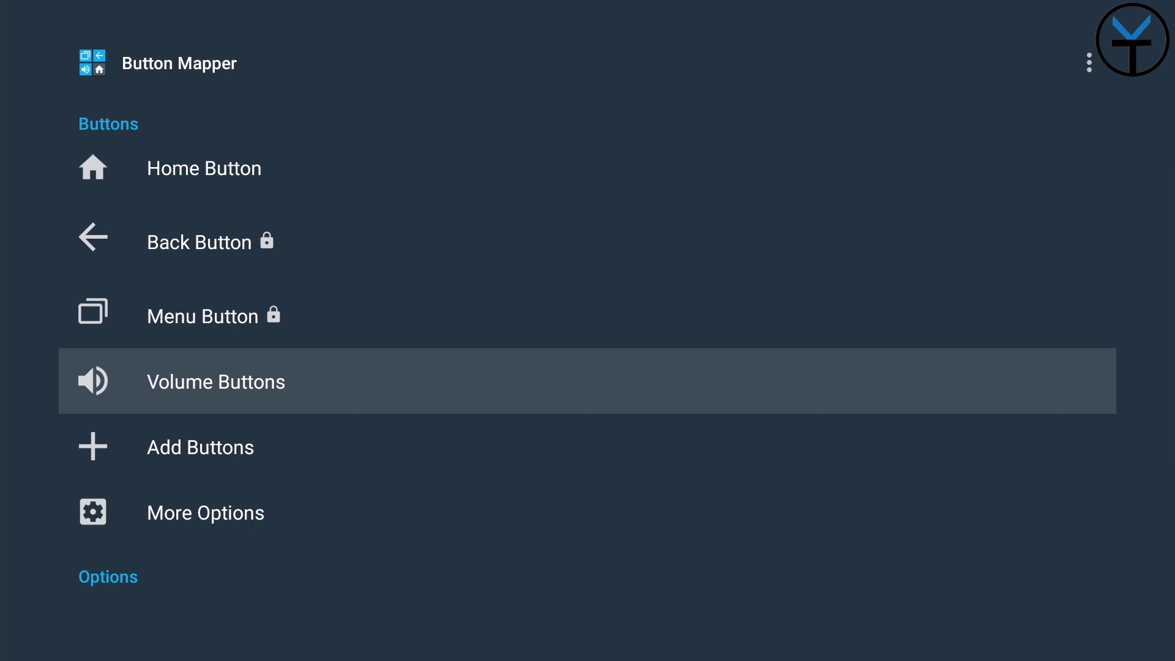
key("Down")
Step: Open Add Buttons, check the BUTTON_12 (199) entry, and capture the play/pause key as a new entry
key("Return")
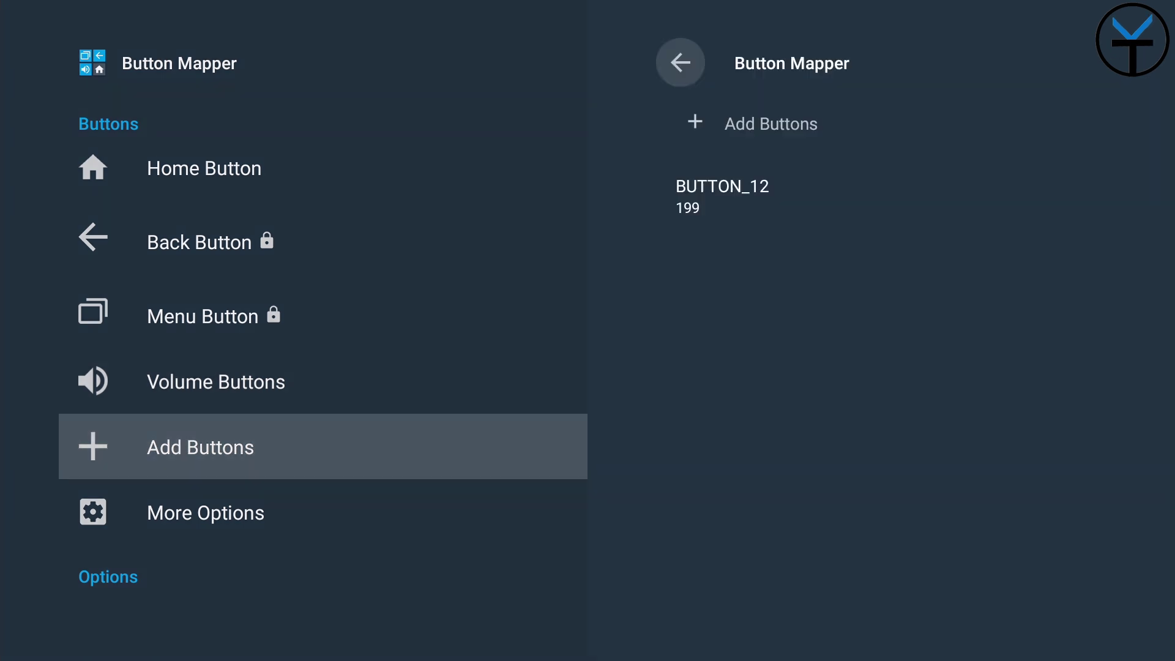
key("Down")
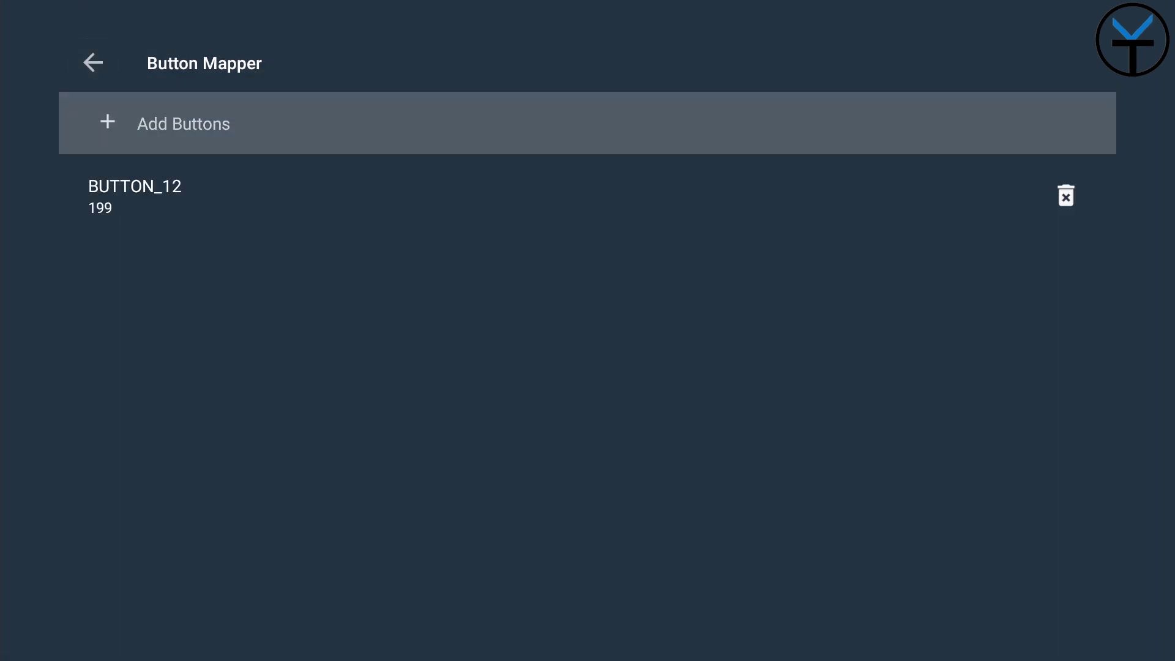
key("Down")
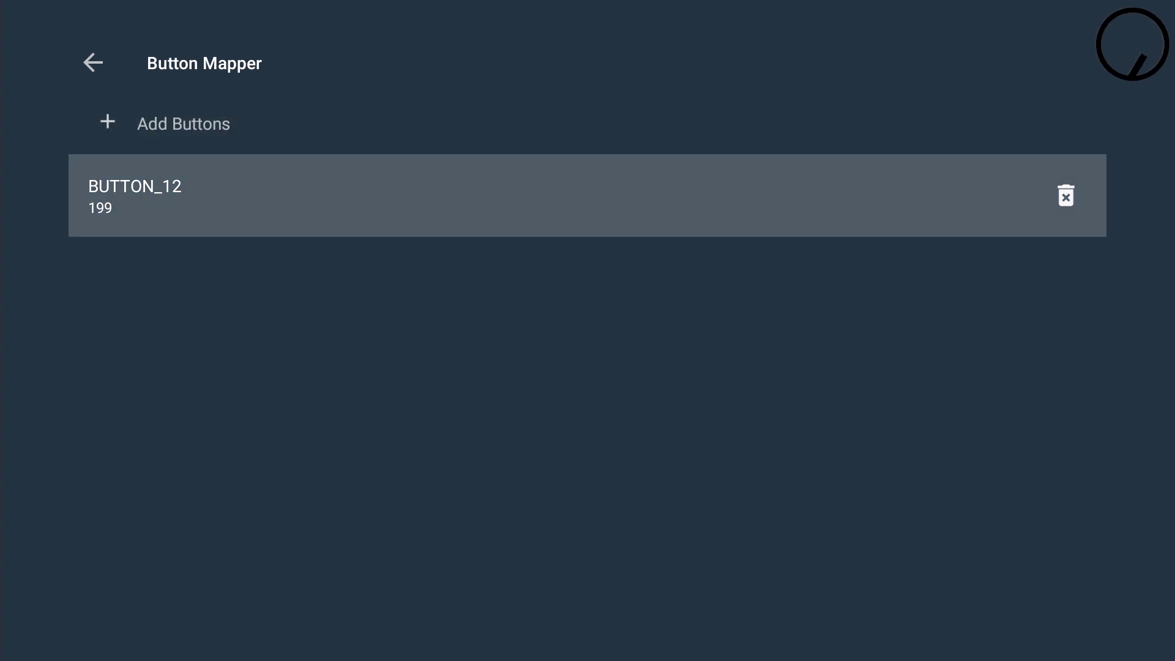
key("Up")
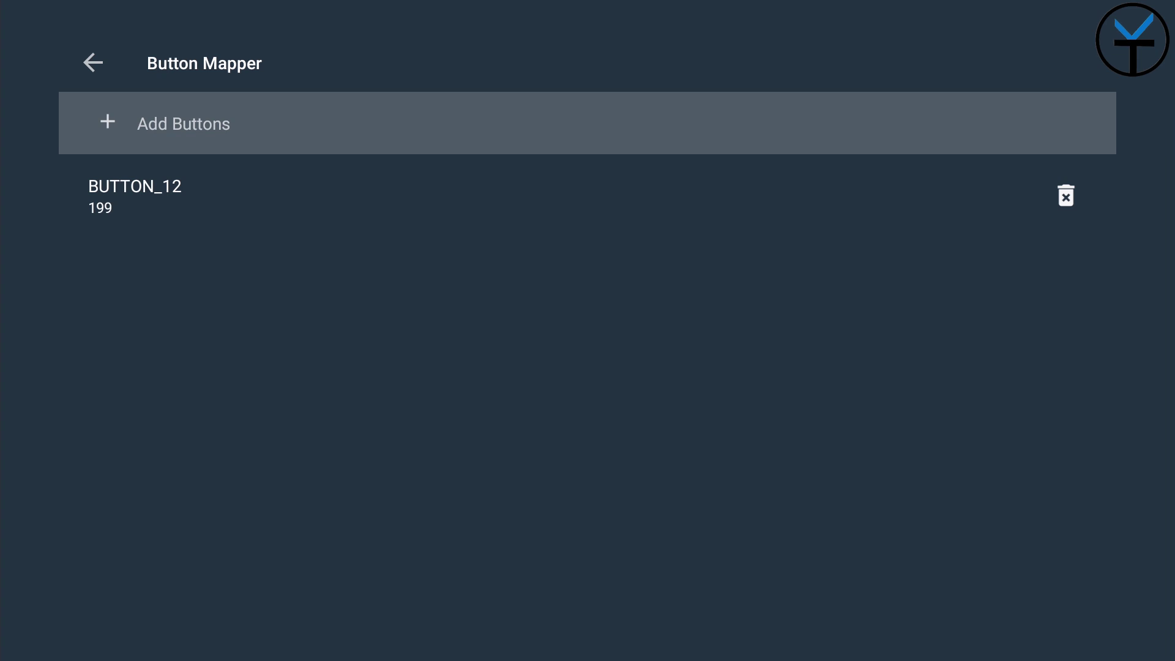
key("Return")
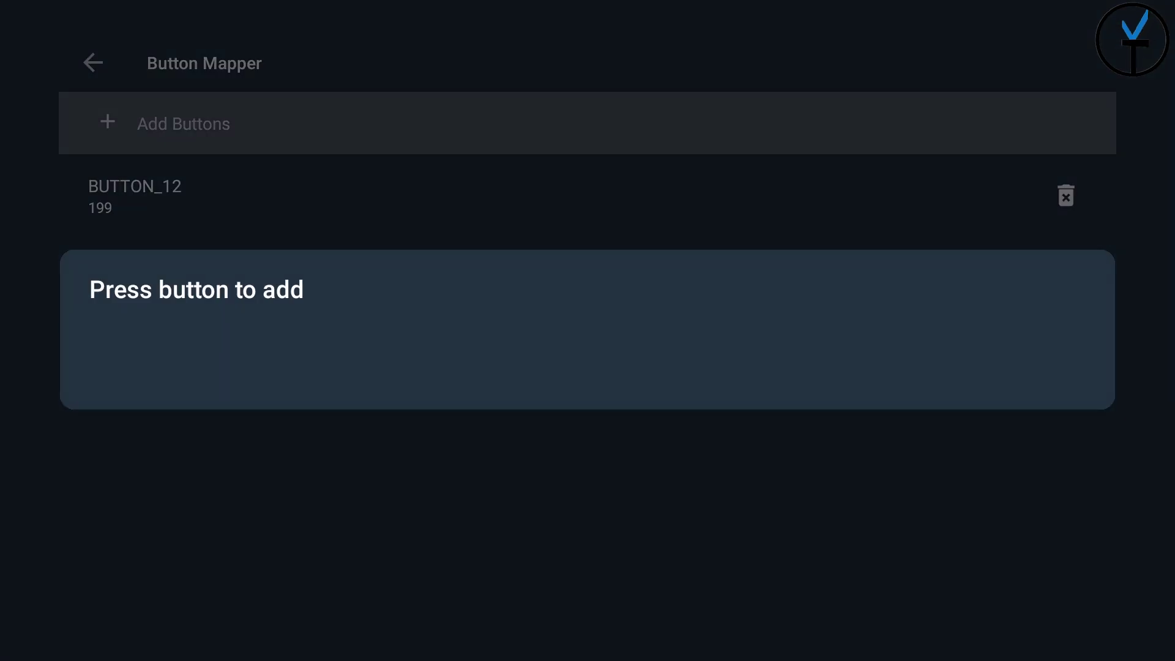
key("XF86AudioPlay")
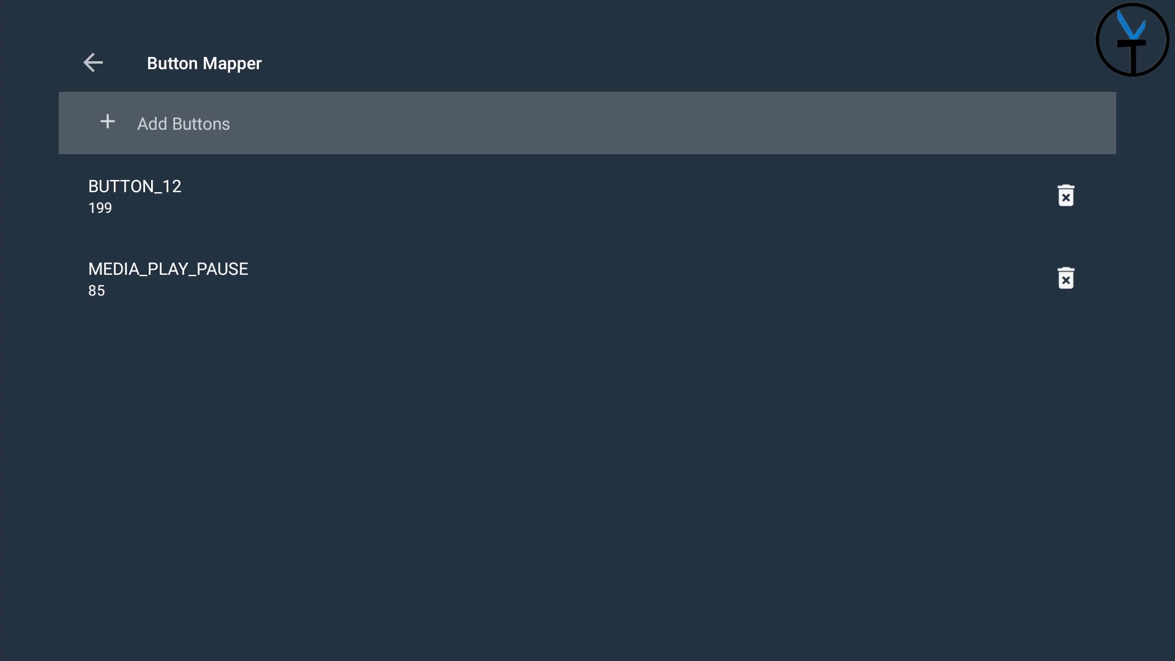
Step: Delete the MEDIA_PLAY_PAUSE entry and open the BUTTON_12 settings
left_click(588, 278)
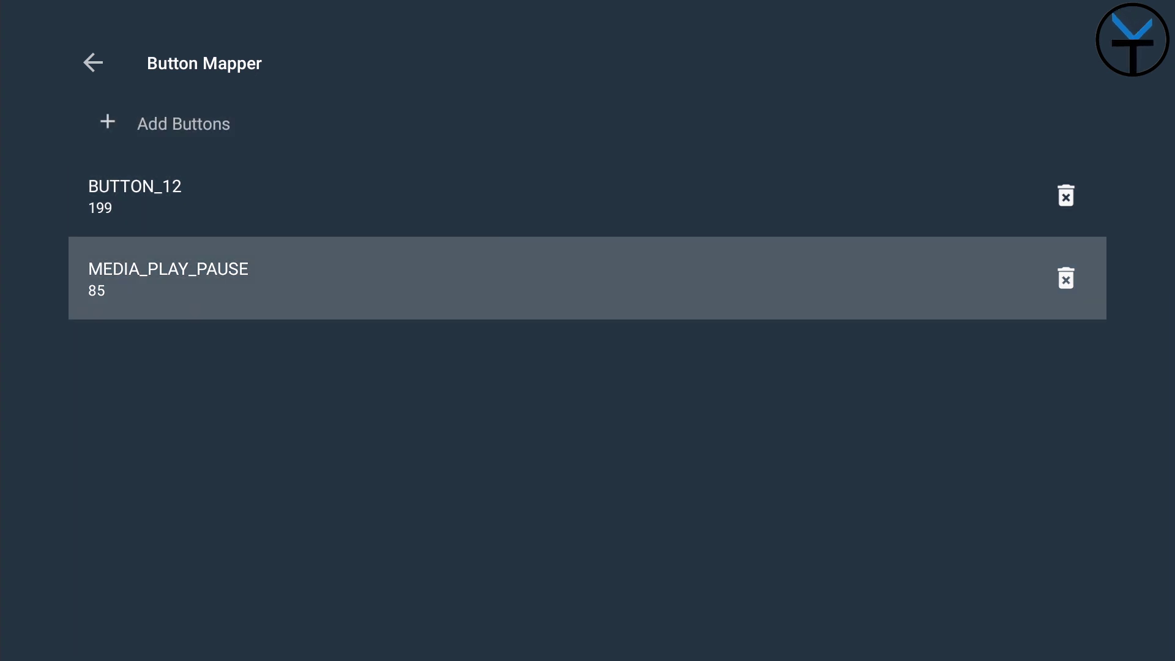
left_click(1066, 278)
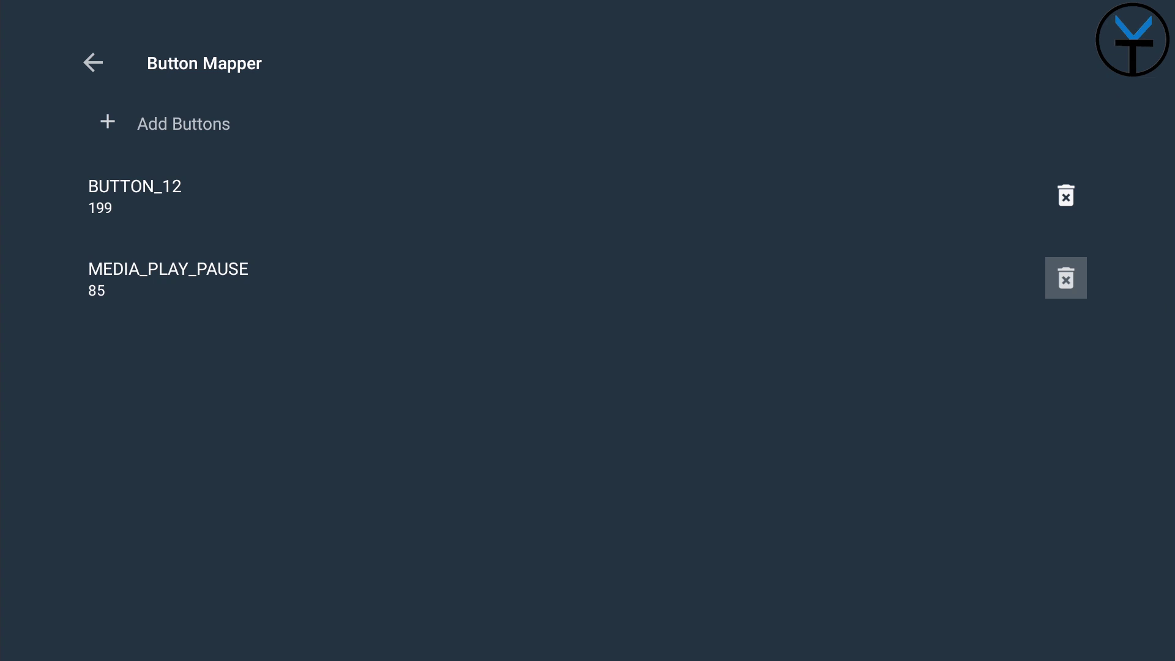
key("Return")
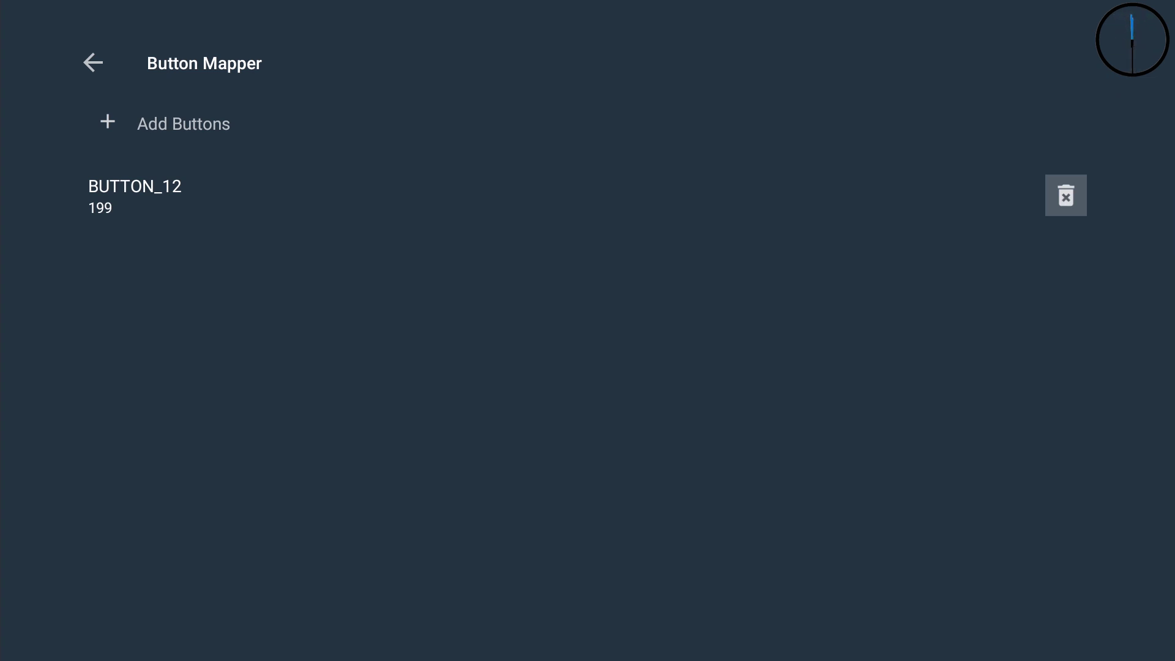
left_click(587, 195)
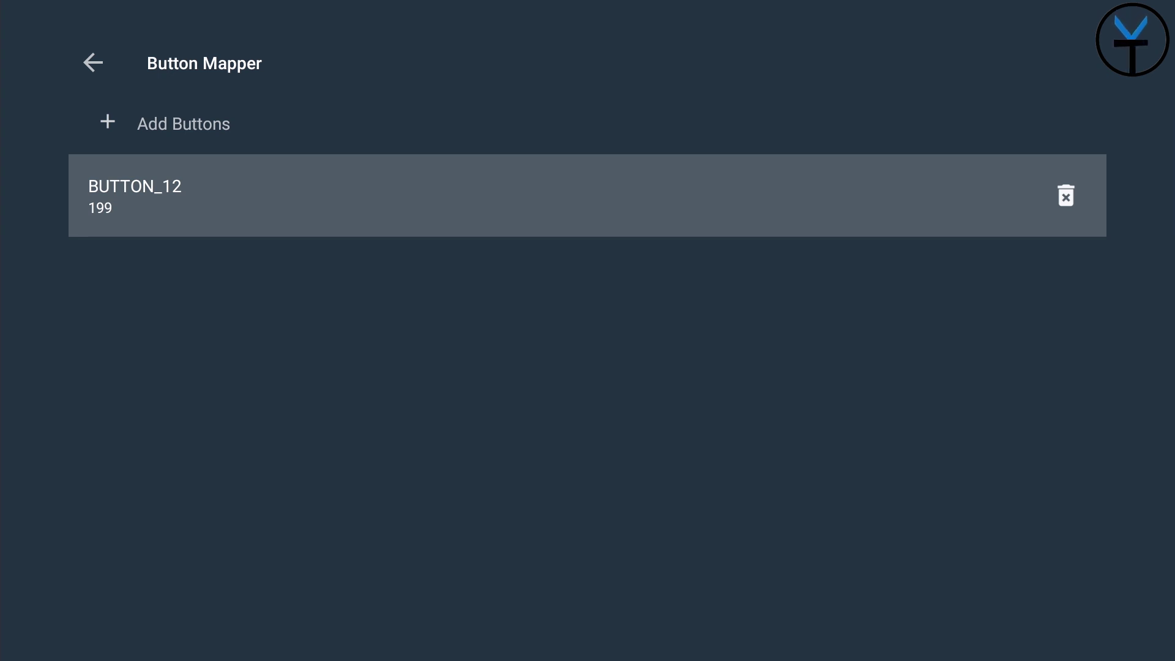
key("Return")
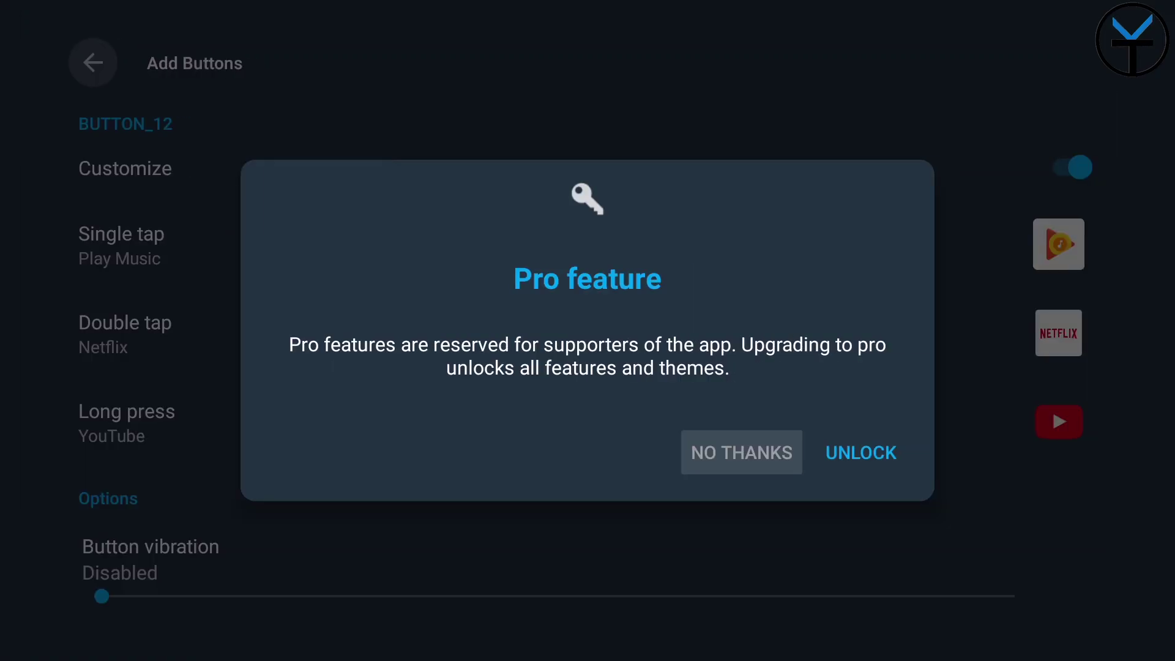
key("Return")
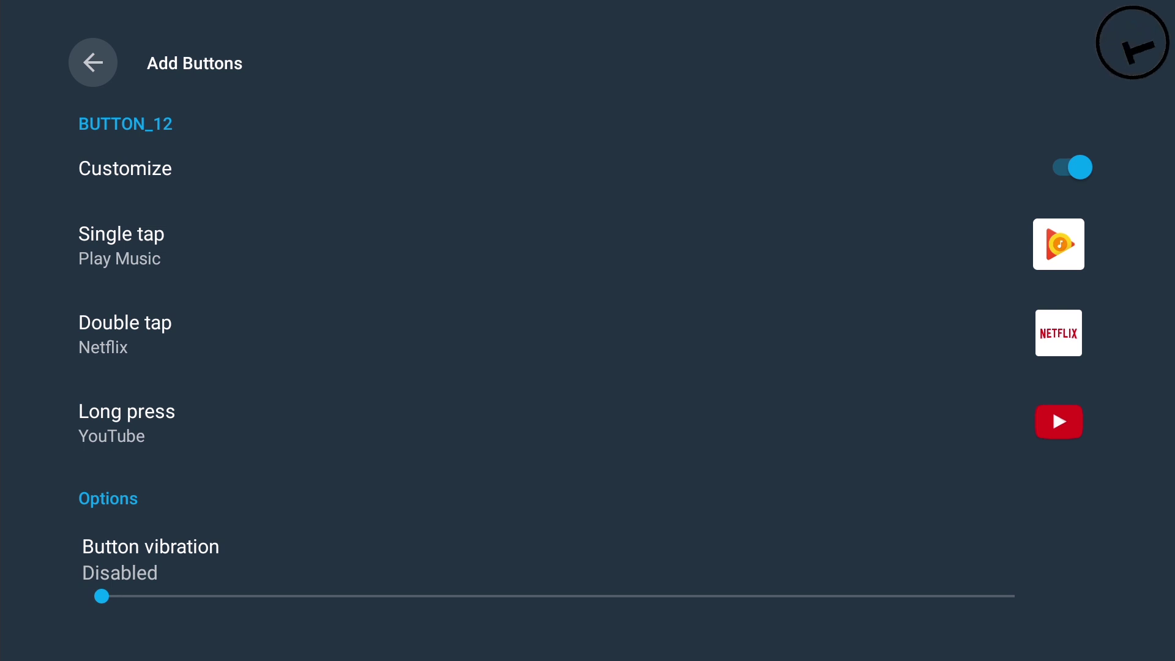
key("Down")
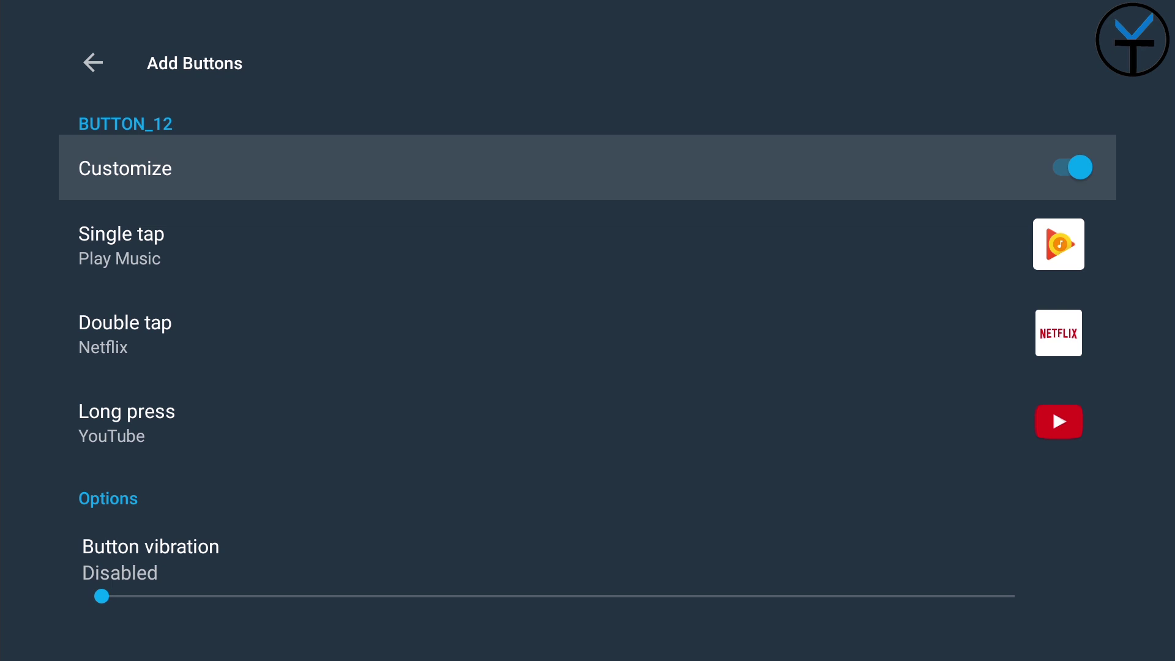
key("Down")
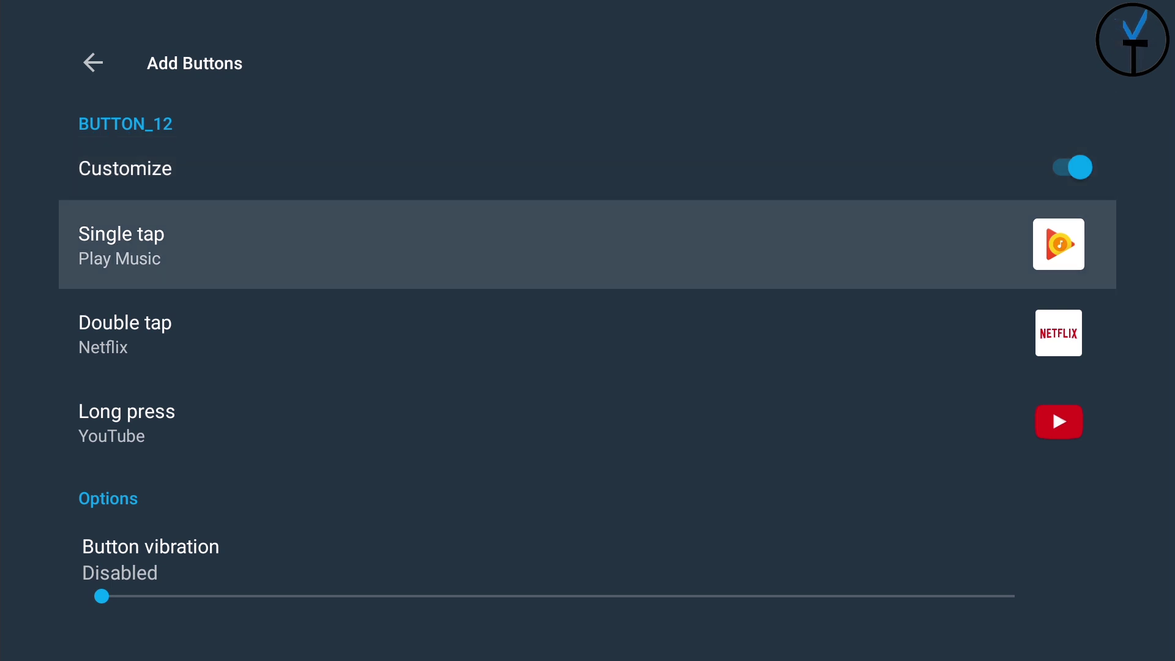
key("Down")
key("Down")
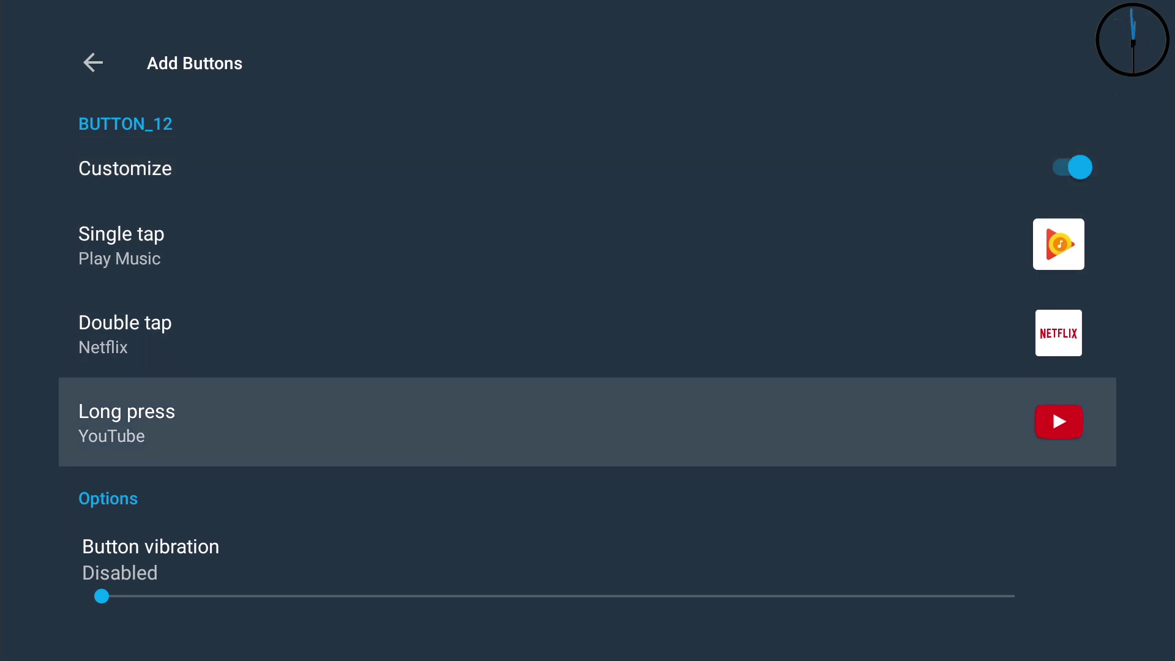
key("Up")
key("Up")
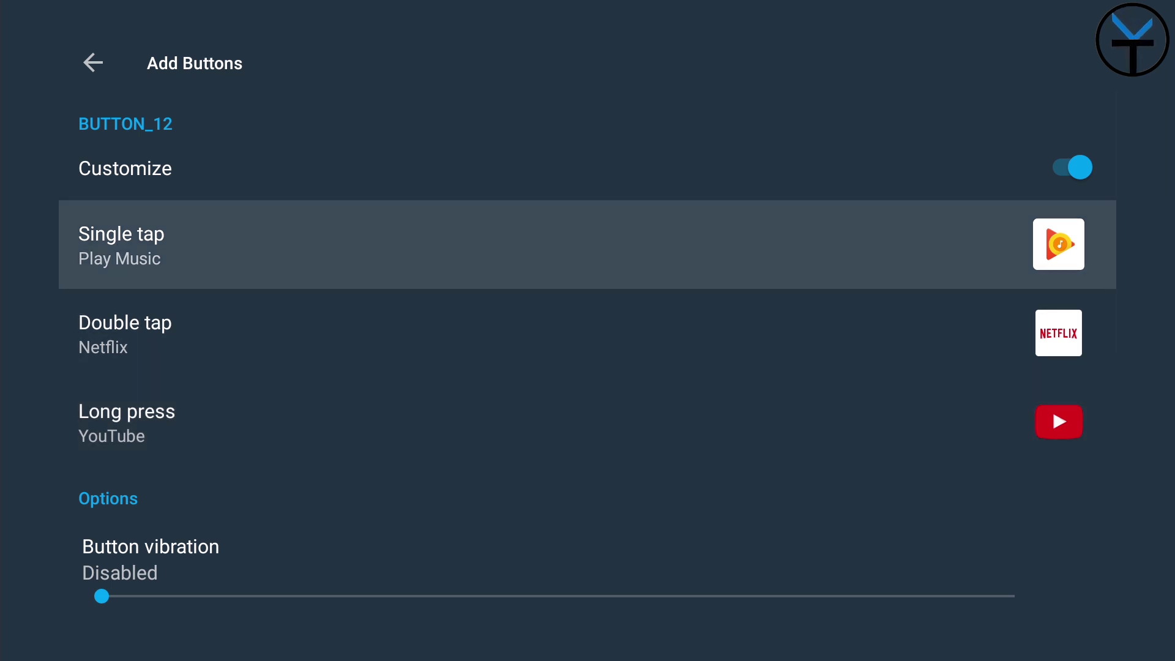
key("Down")
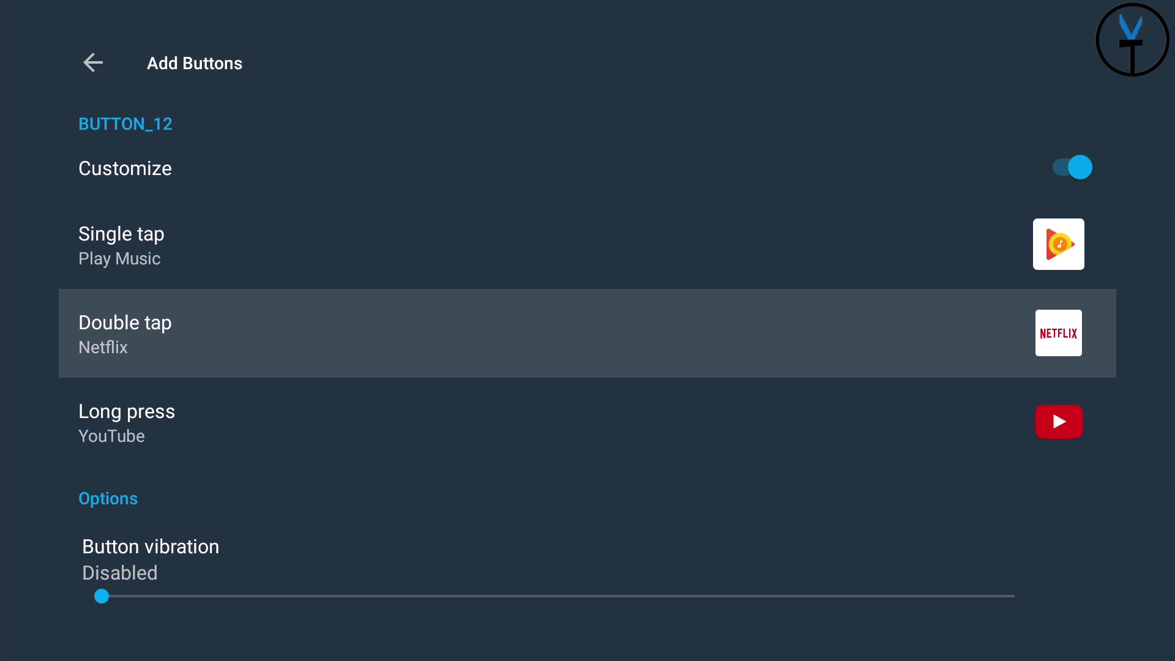
key("Down")
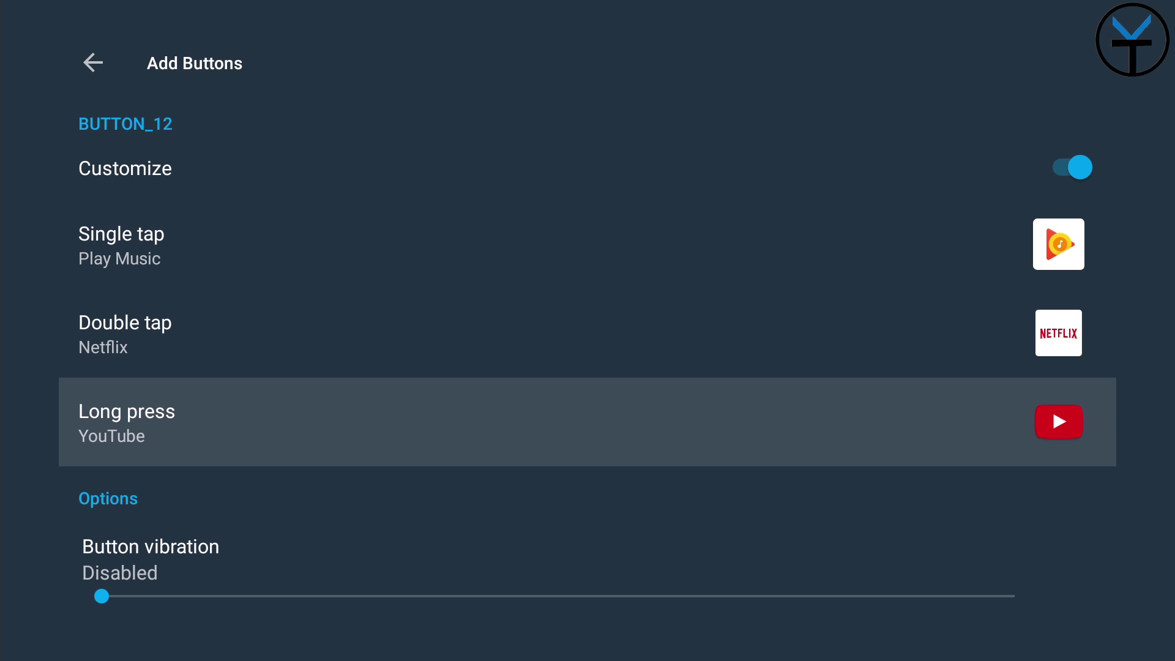
key("Up")
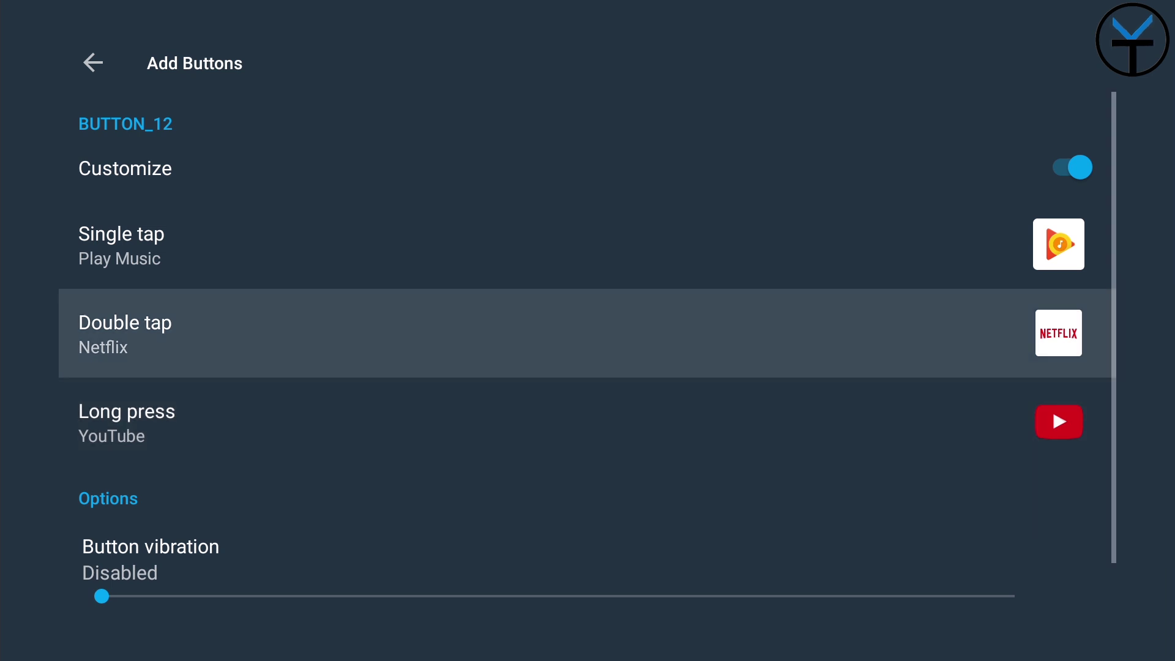
key("Up")
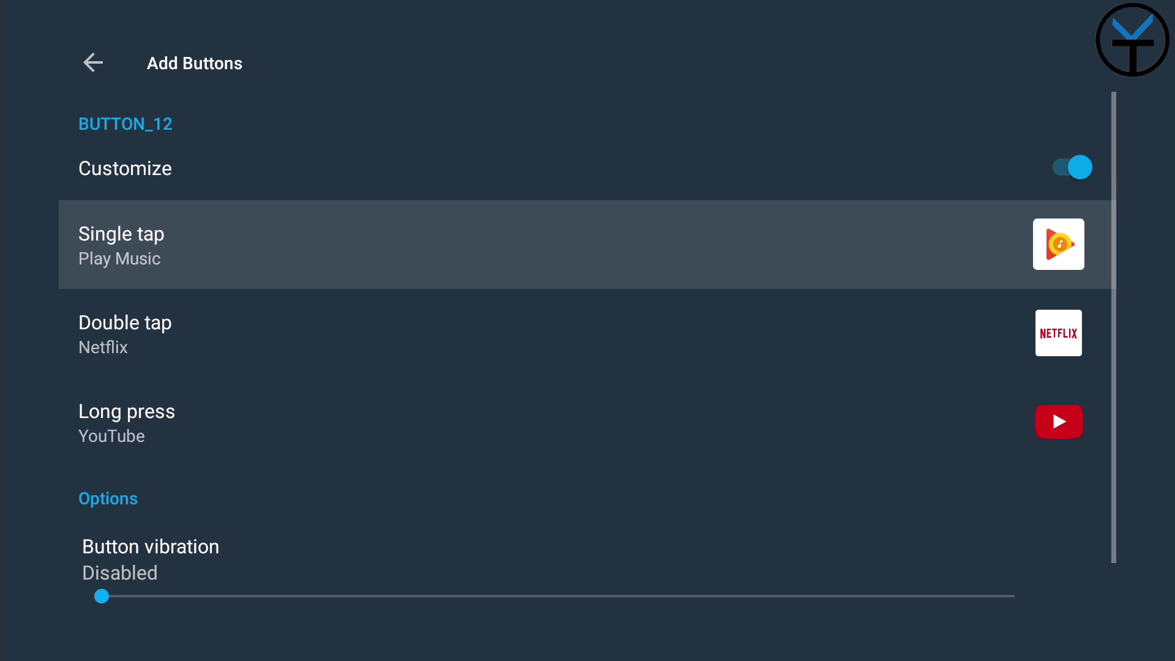
key("Down")
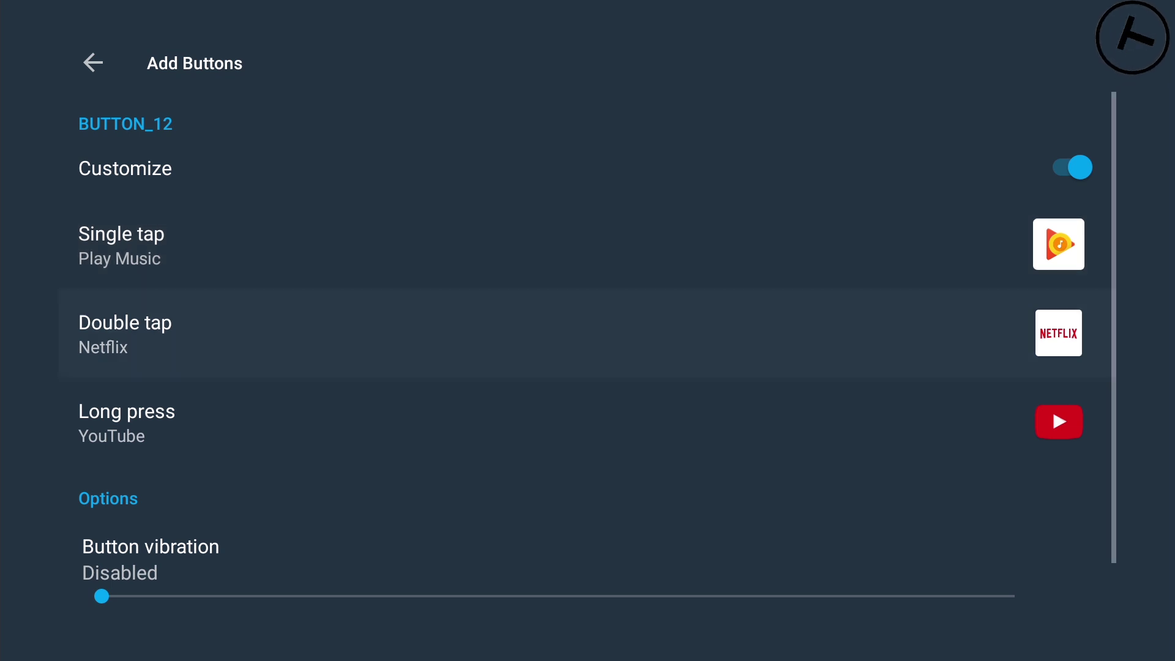
key("Down")
key("Down")
key("Down")
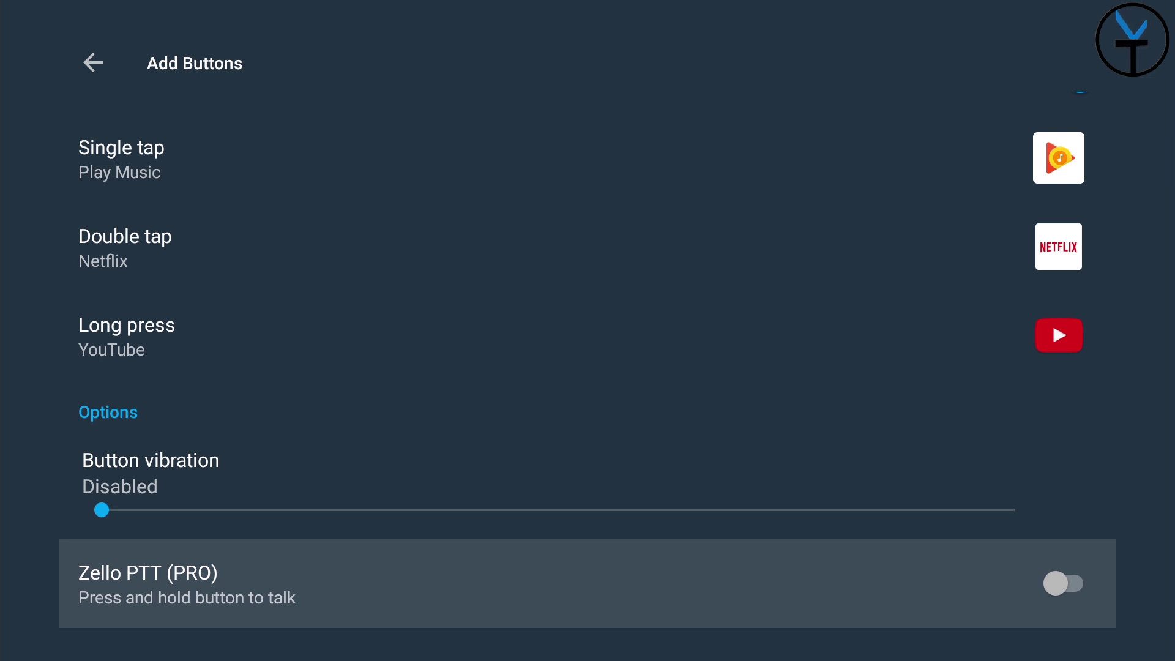
key("Escape")
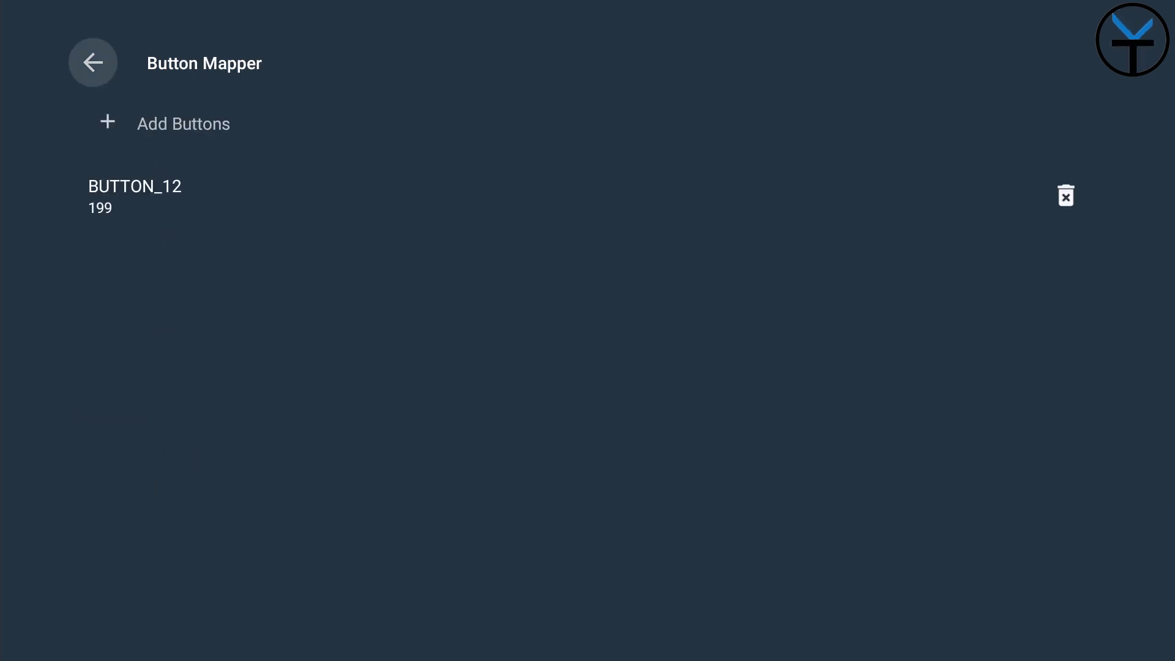
Step: Exit Button Mapper and move along the home apps row to Play Store, then Netflix
key("Escape")
key("Left")
key("Left")
key("Left")
key("Left")
key("Left")
key("Left")
key("Left")
key("Left")
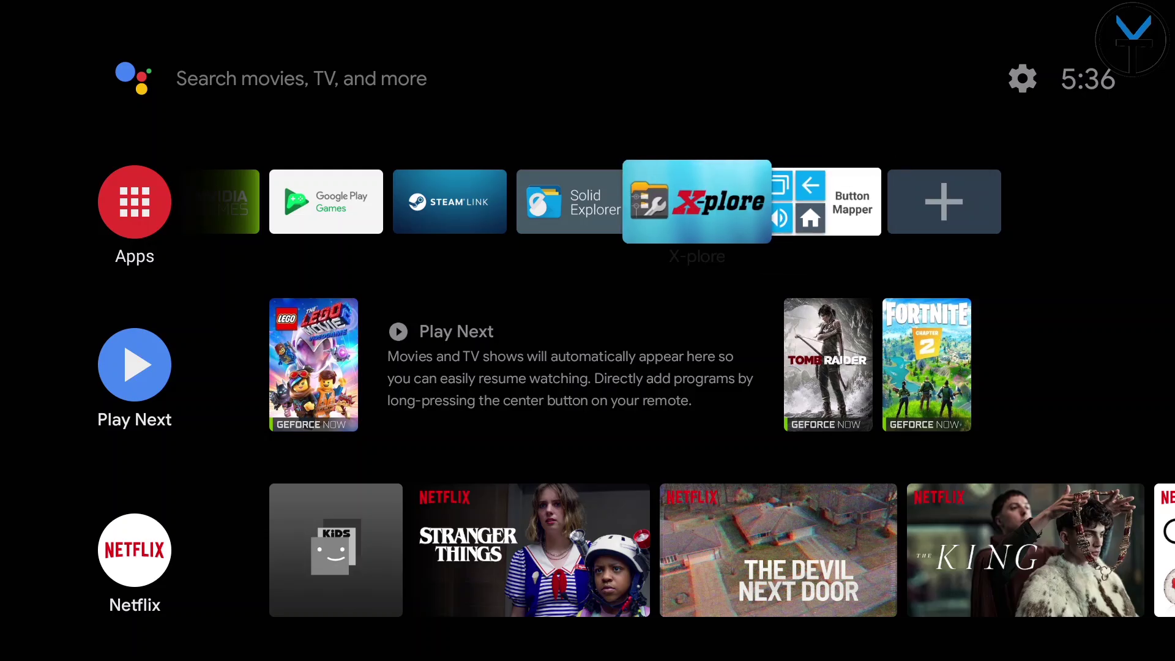
key("Left")
key("Left")
key("Left")
key("Left")
key("Left")
key("Left")
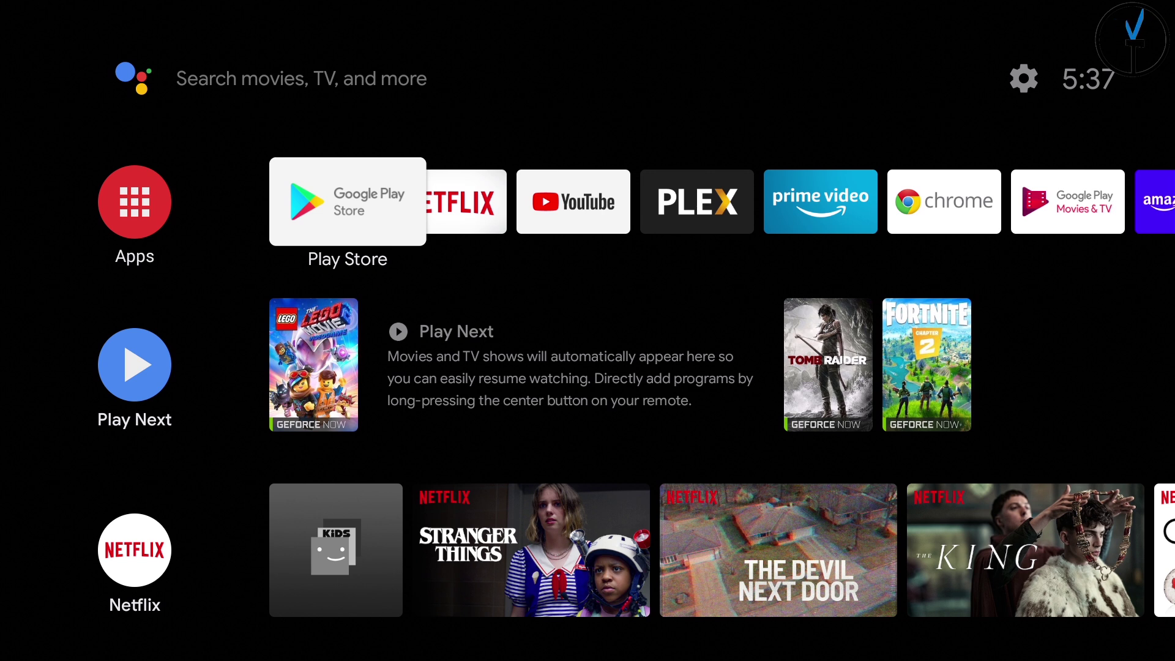
key("Right")
key("Left")
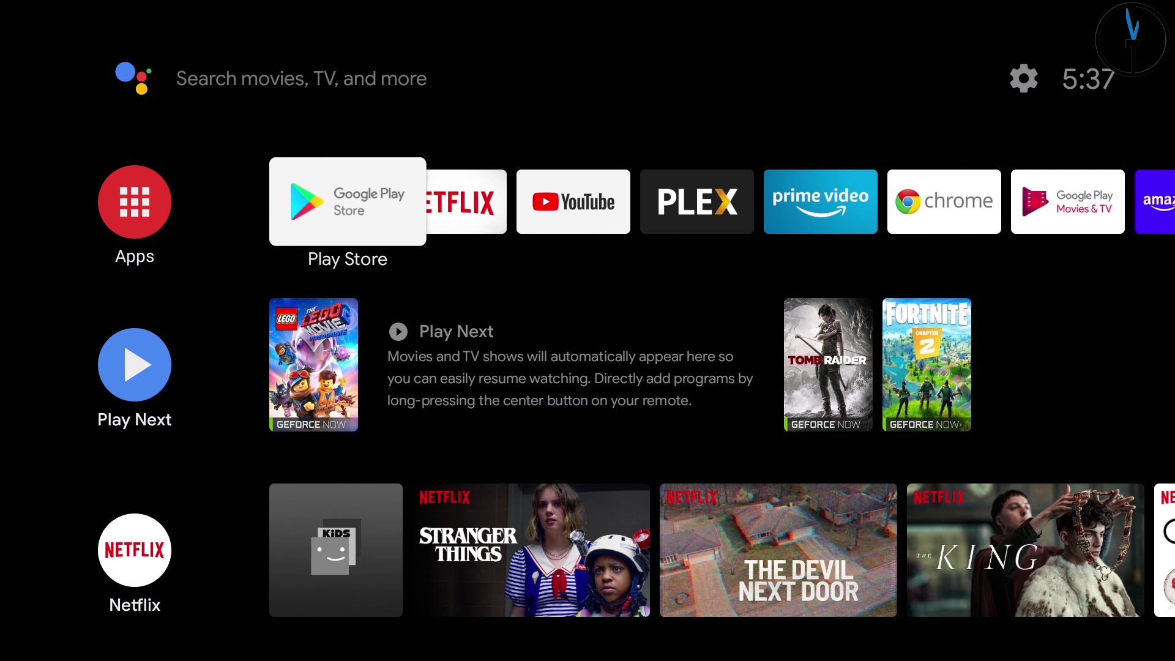